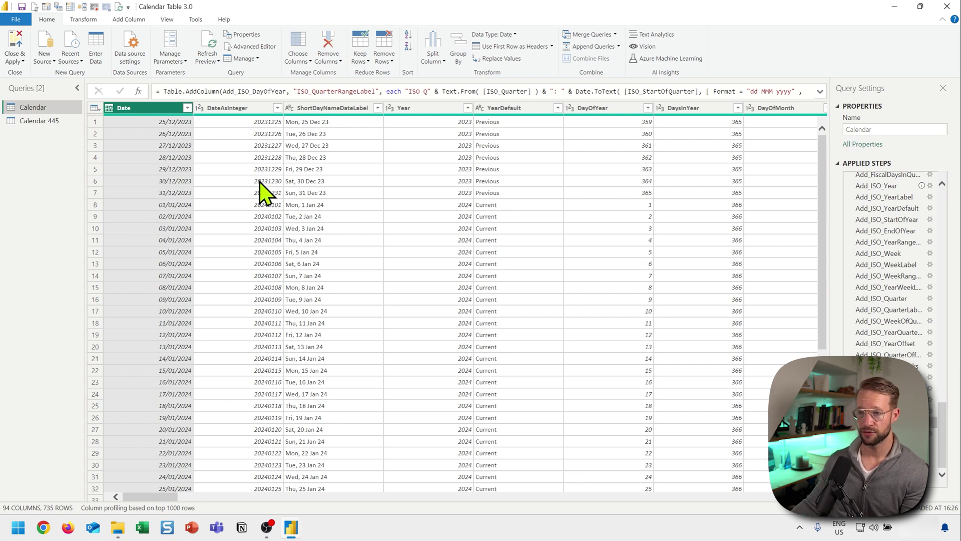
- Preview the TableInformation step and inspect its Create Table source data without changing it
drag(136, 497, 757, 497)
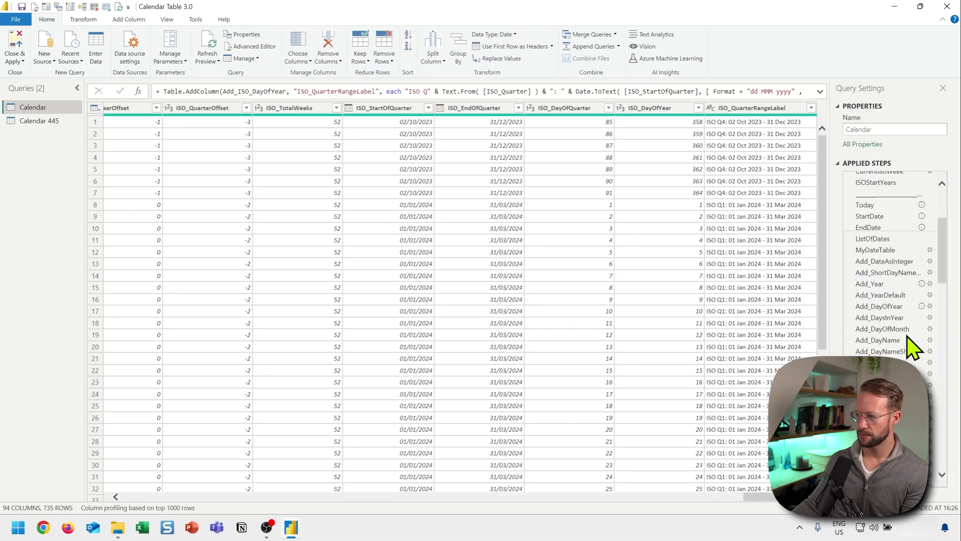
scroll(899, 266, down, 10)
scroll(901, 279, down, 10)
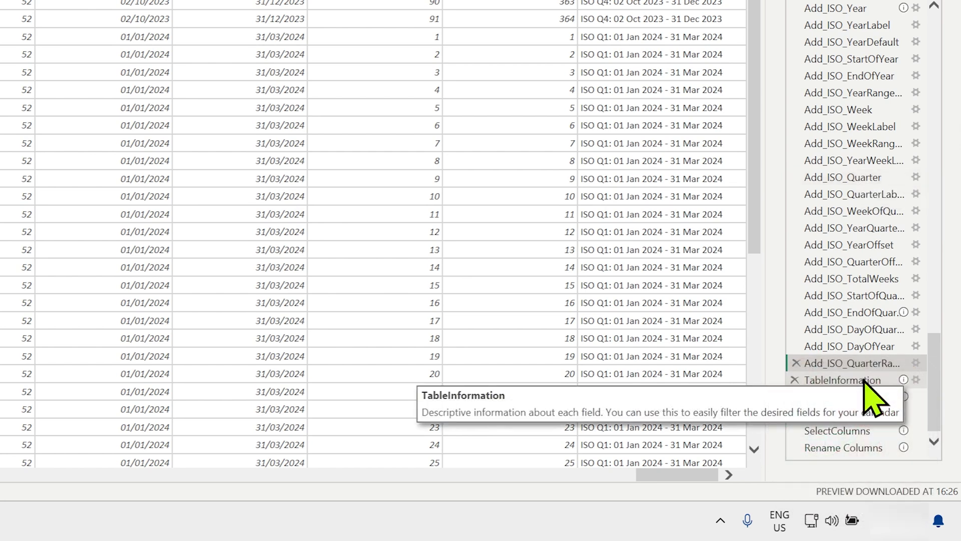
click(867, 383)
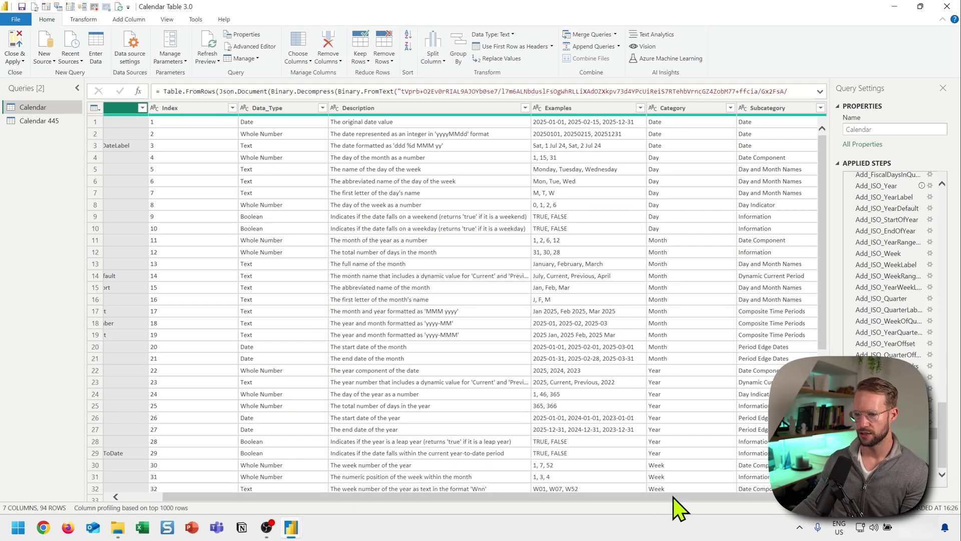
scroll(674, 498, left, 2)
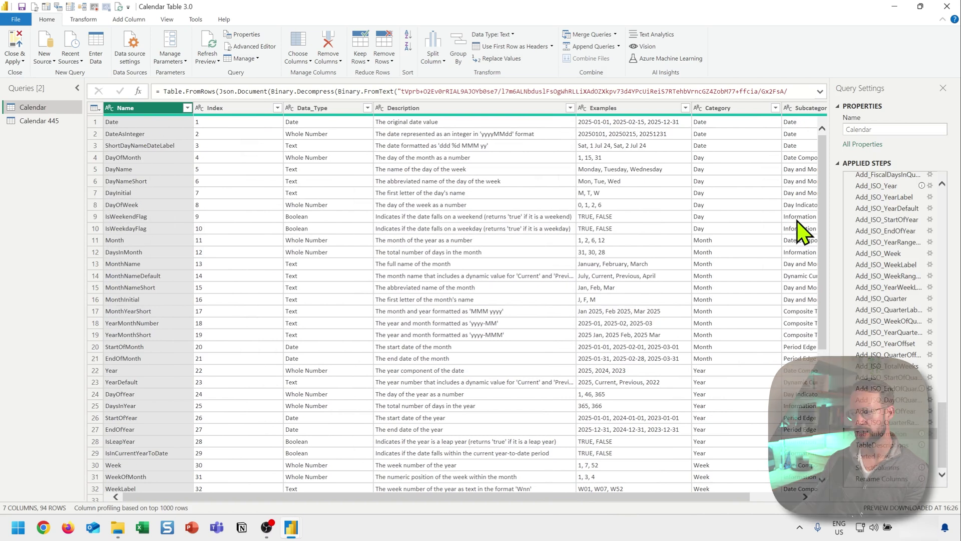
click(932, 433)
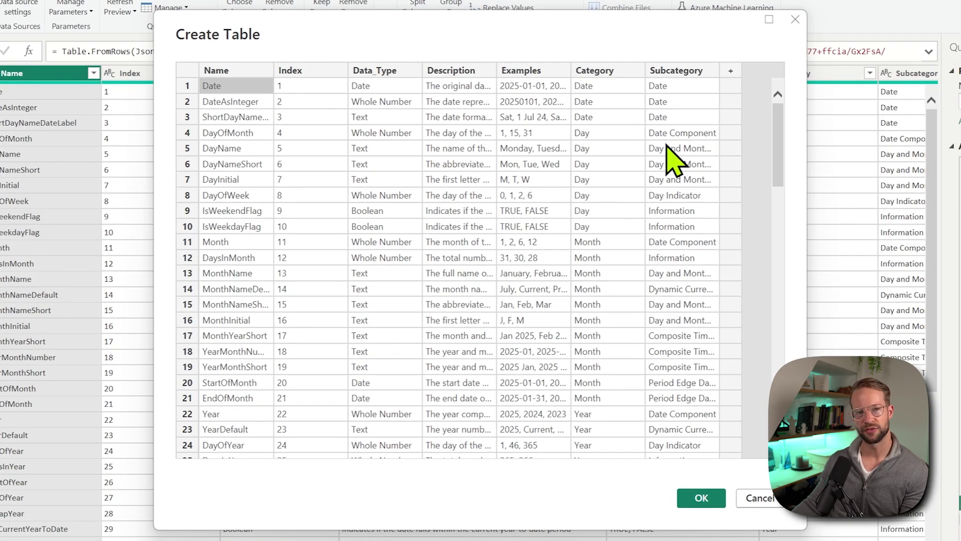
click(795, 20)
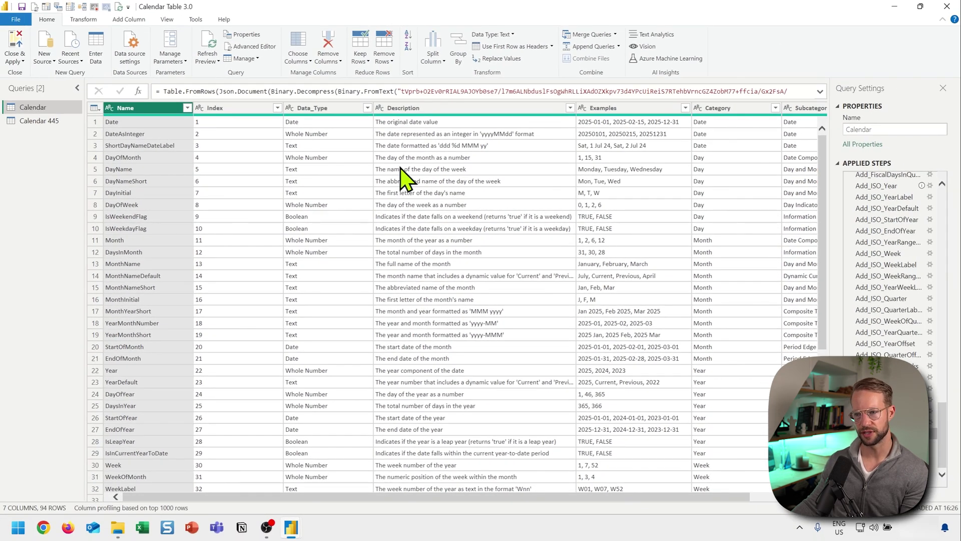
- Select the Data_Type and Index columns and browse the 94 column-description rows
click(326, 105)
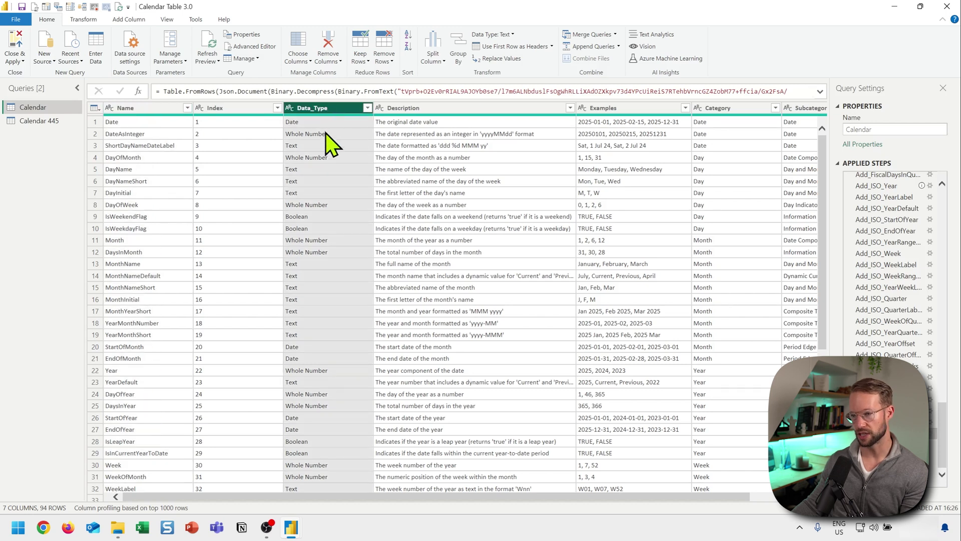
click(212, 111)
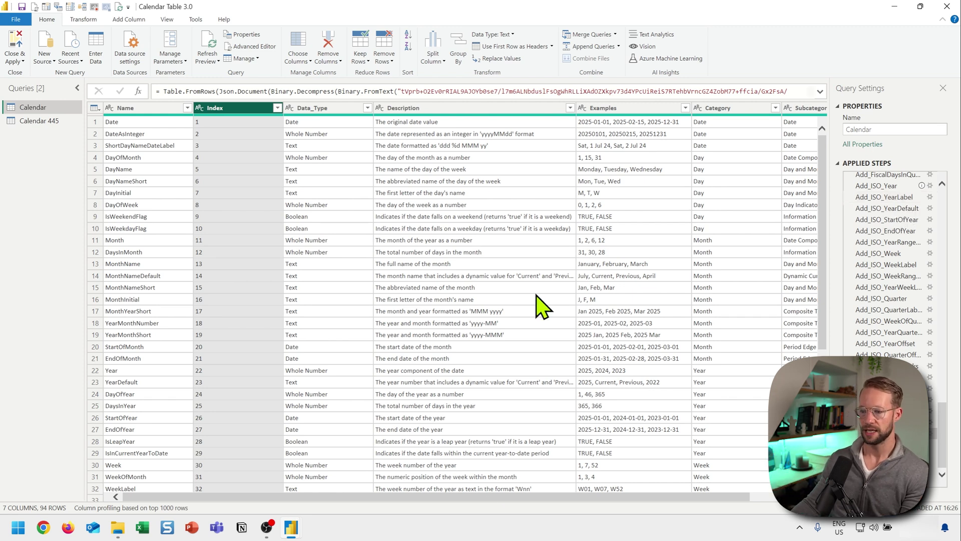
drag(383, 501, 519, 499)
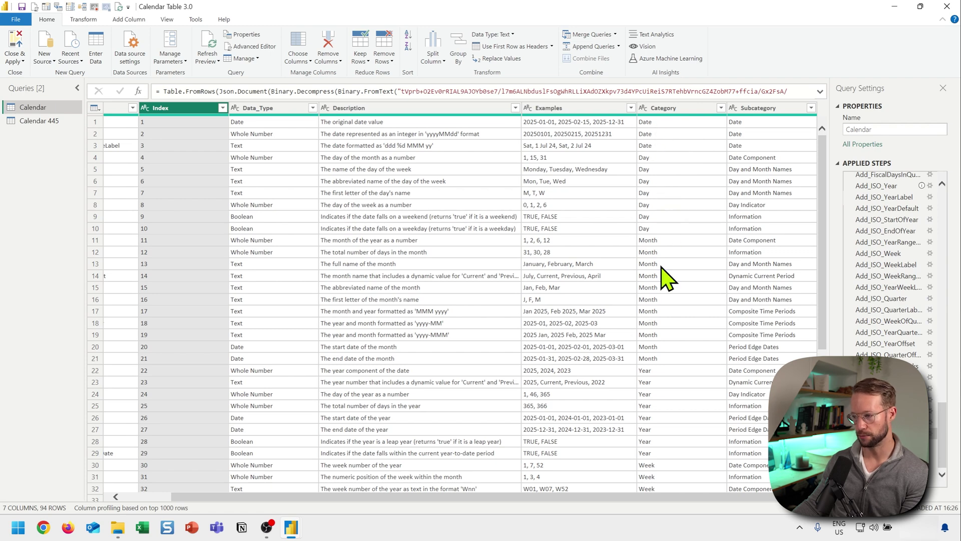
scroll(683, 380, down, 6)
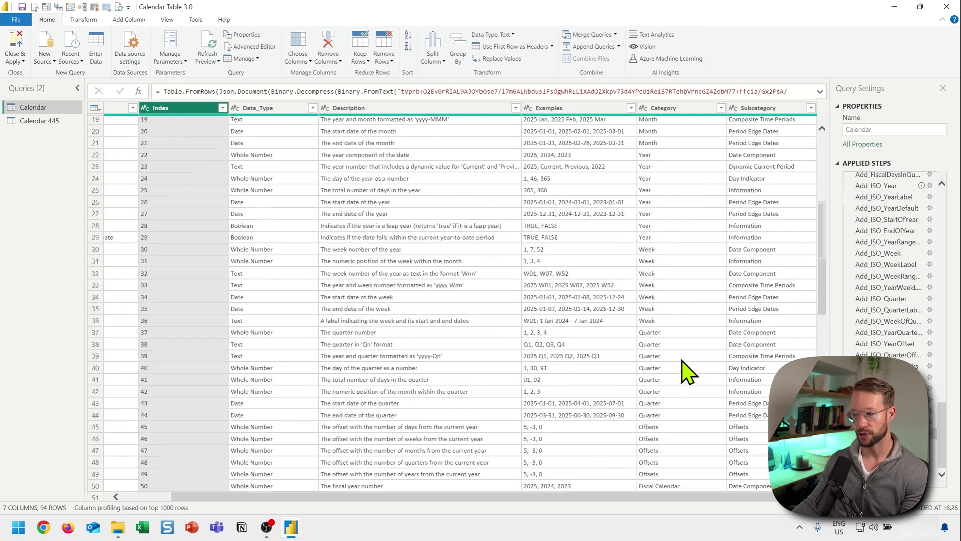
scroll(686, 371, down, 12)
scroll(665, 220, down, 3)
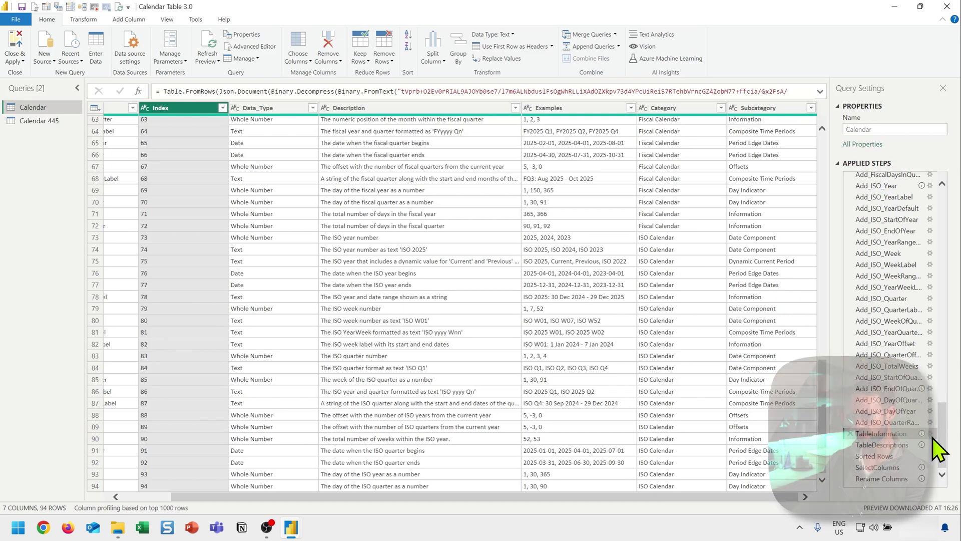
- Preview TableDescriptions, collapse the Queries pane, and view the Sorted Rows step's Category, Subcategory and Index columns
click(899, 445)
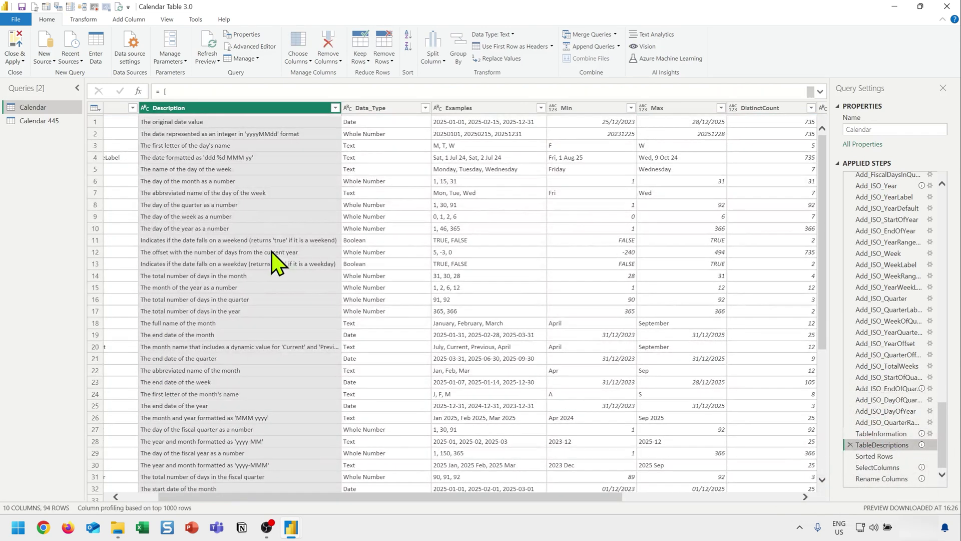
click(77, 88)
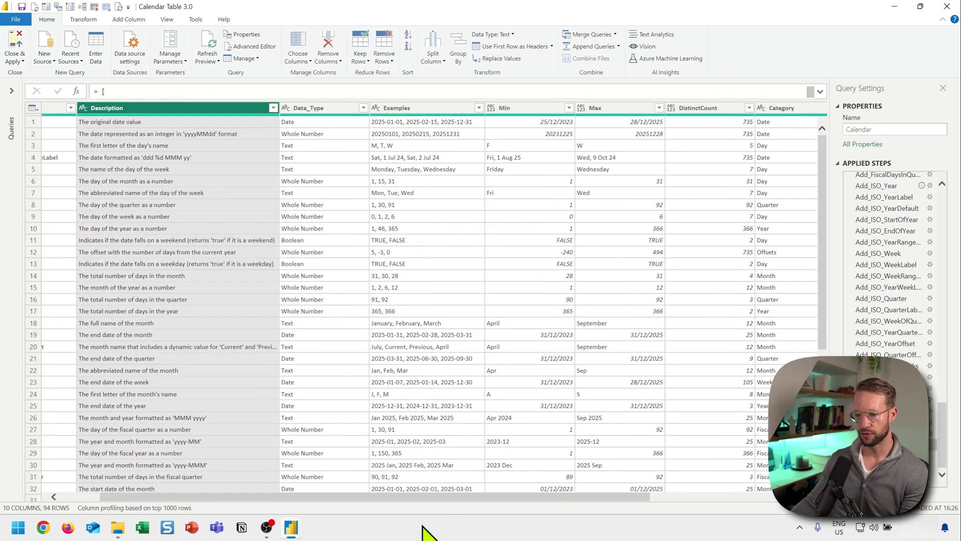
scroll(407, 501, left, 2)
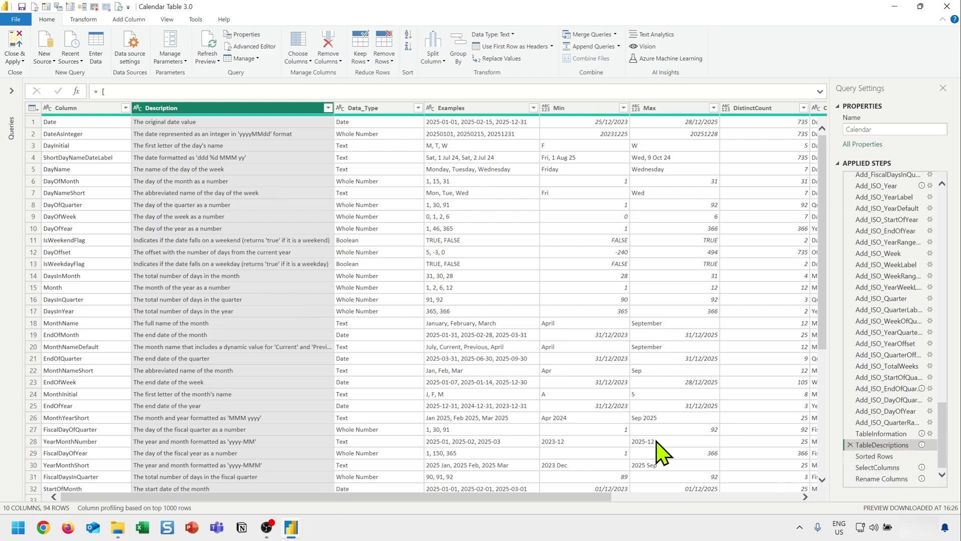
click(880, 457)
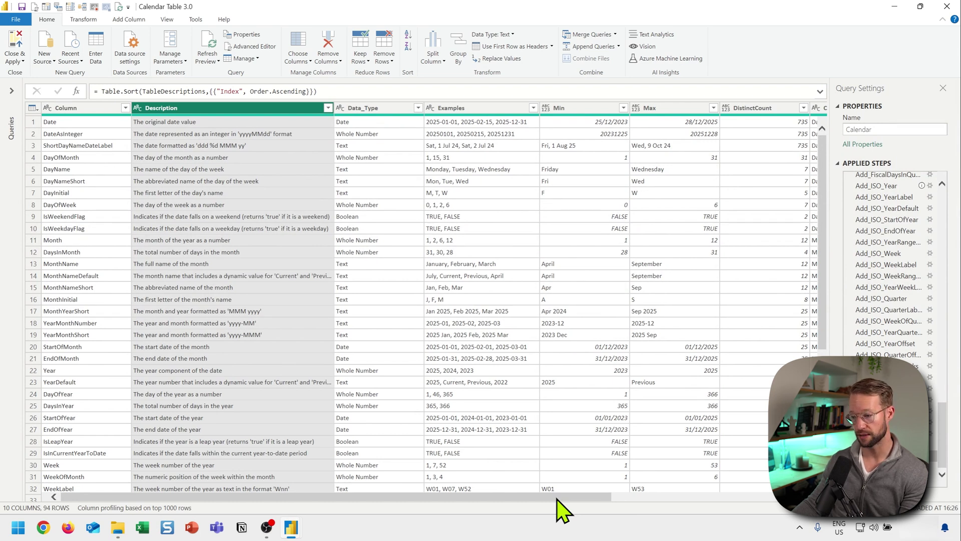
drag(531, 510, 786, 521)
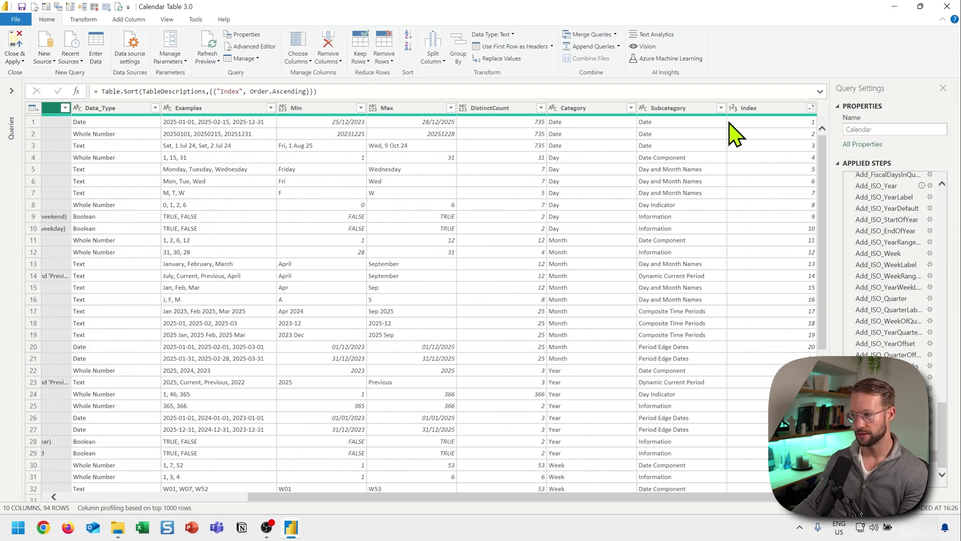
click(631, 108)
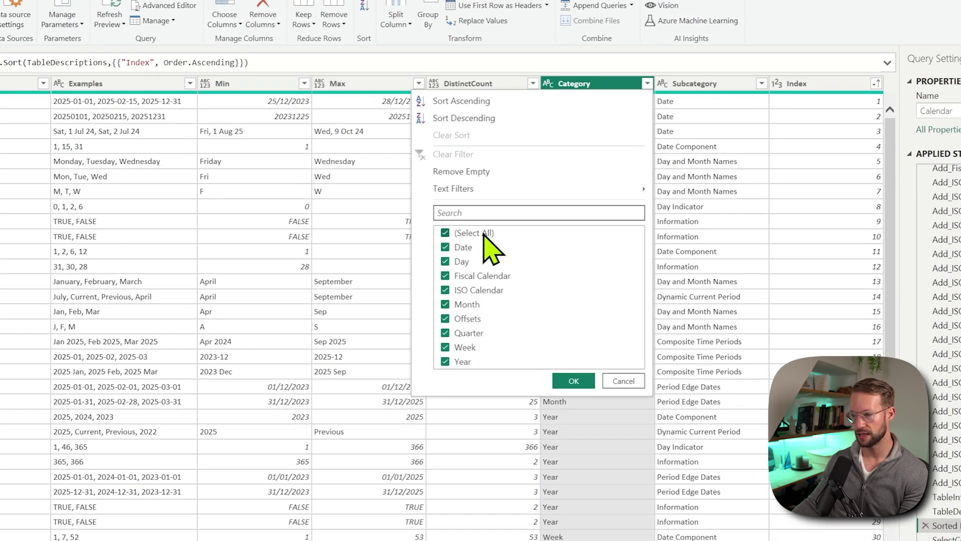
click(488, 225)
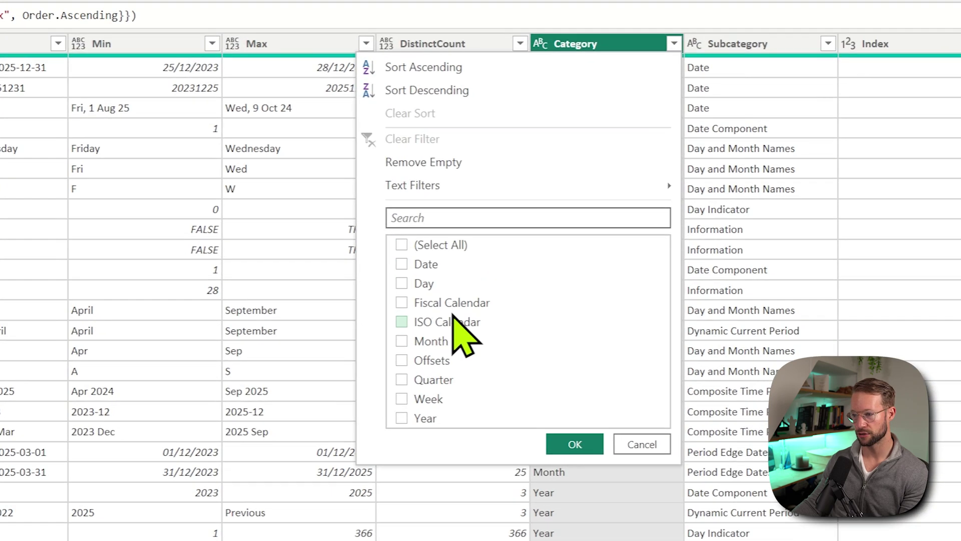
click(452, 303)
click(580, 446)
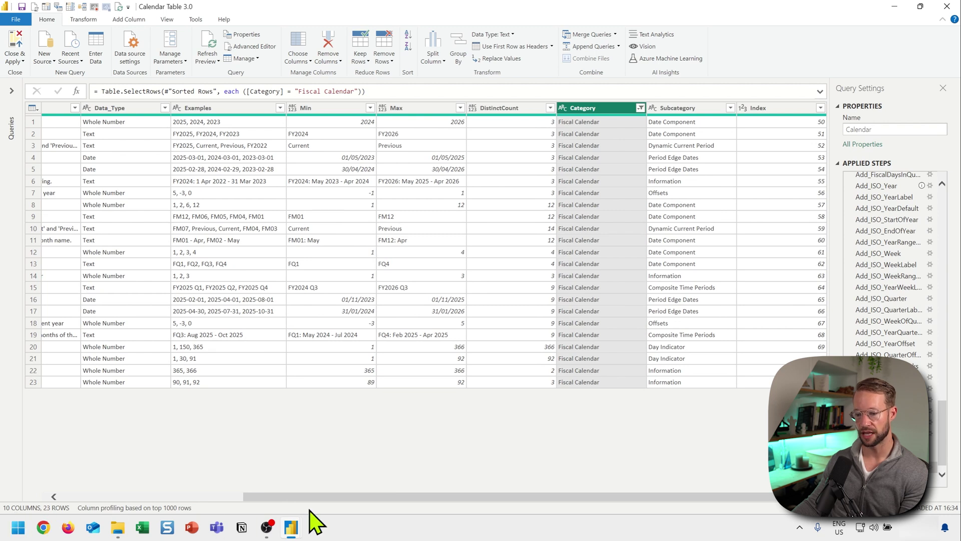
drag(317, 498, 3, 506)
click(60, 108)
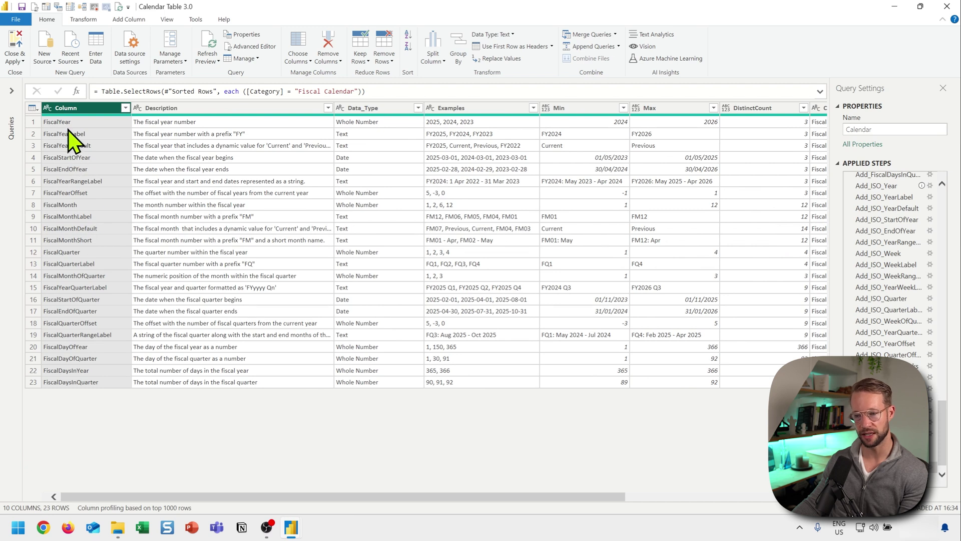
scroll(927, 451, down, 1)
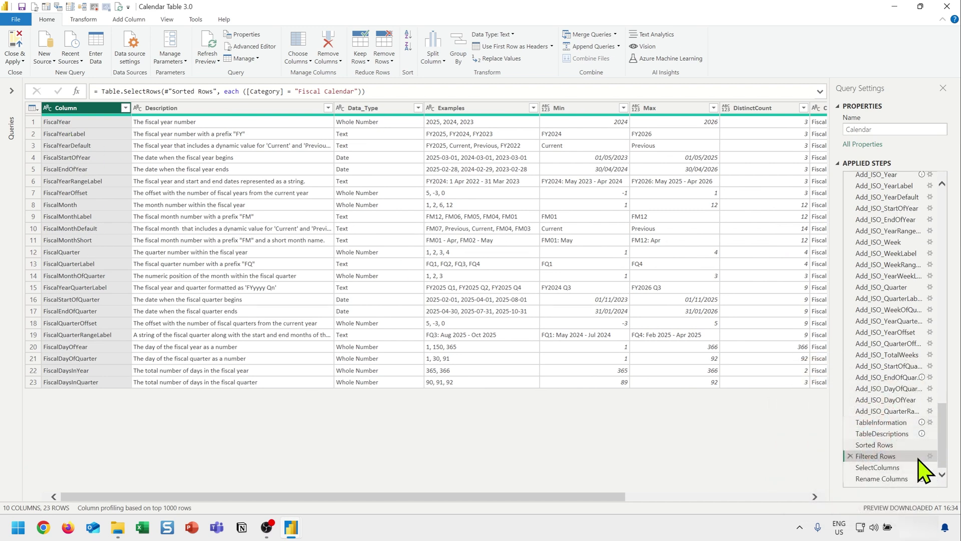
click(880, 469)
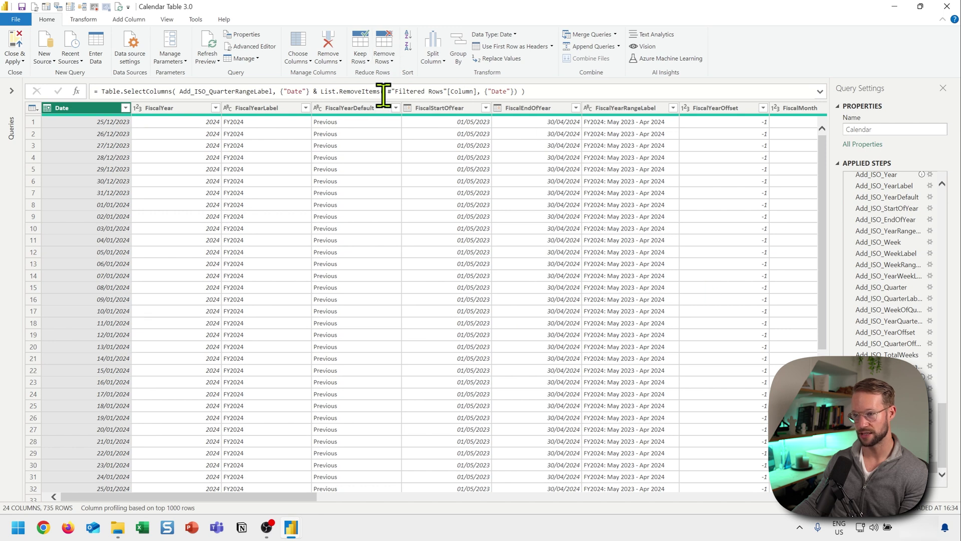
drag(385, 92, 447, 91)
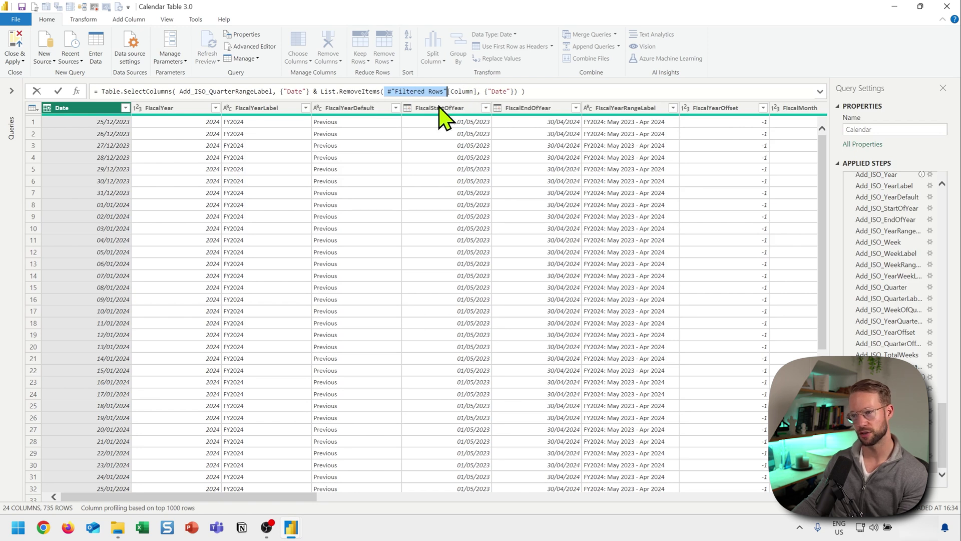
click(888, 465)
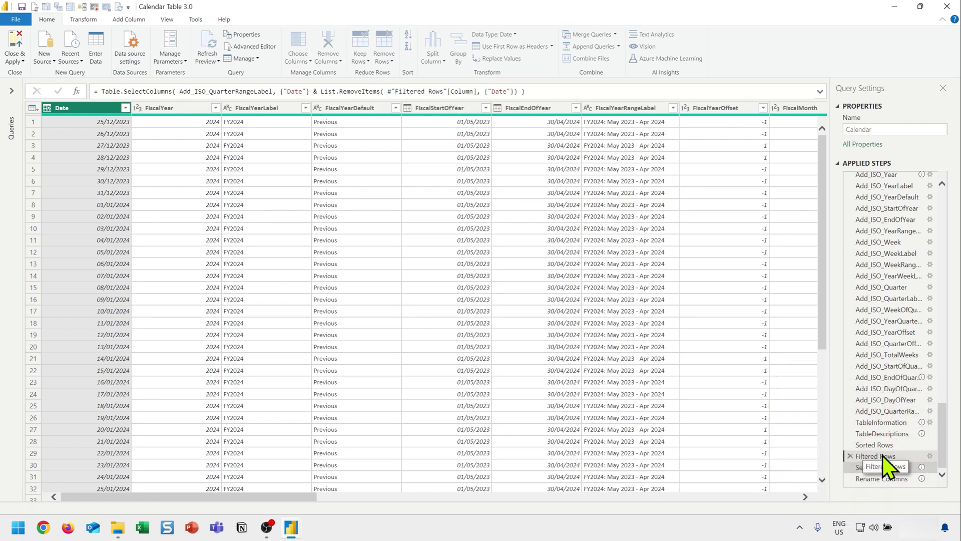
click(881, 457)
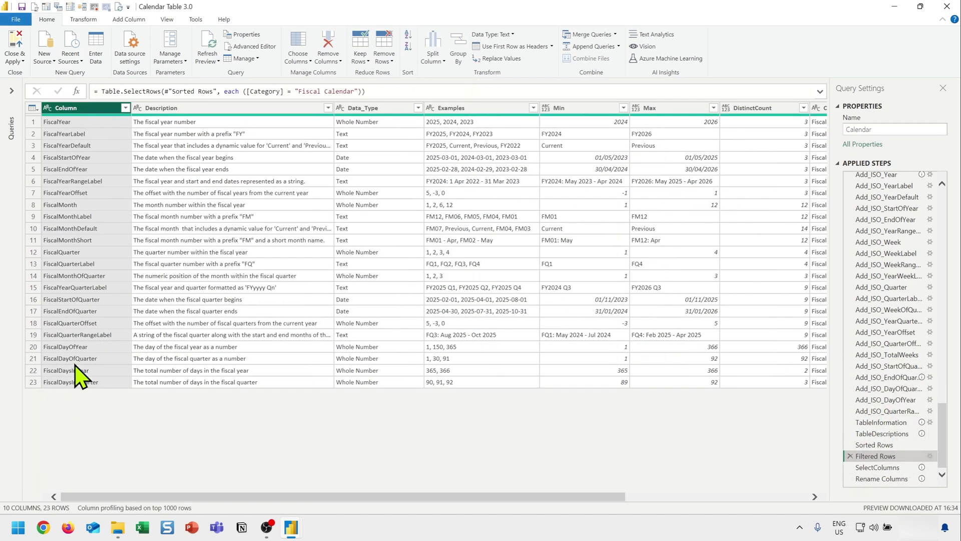
click(879, 467)
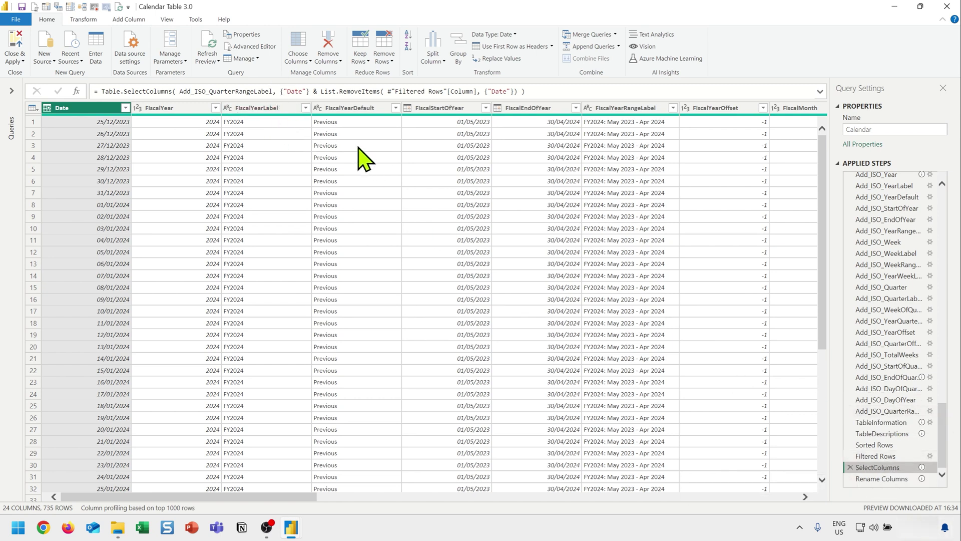
drag(320, 91, 525, 91)
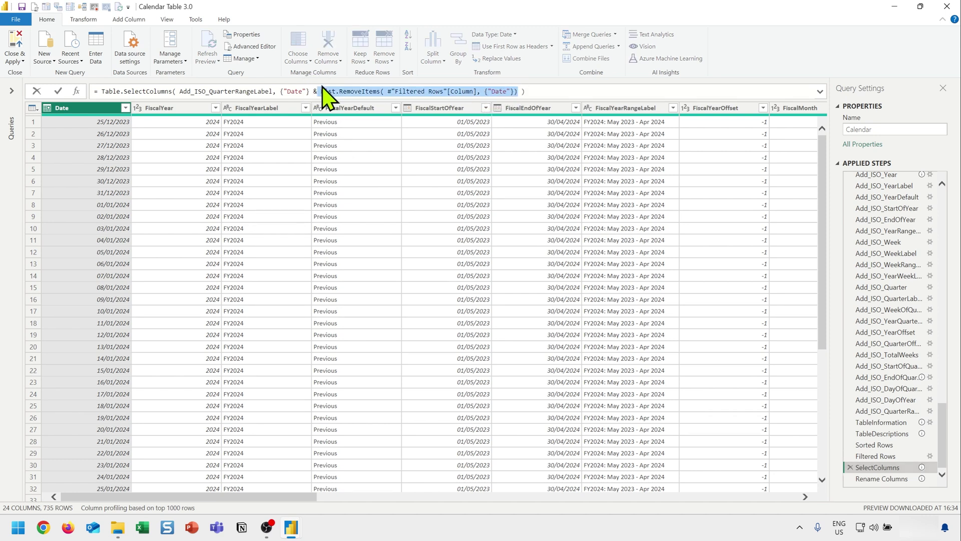
drag(280, 91, 299, 91)
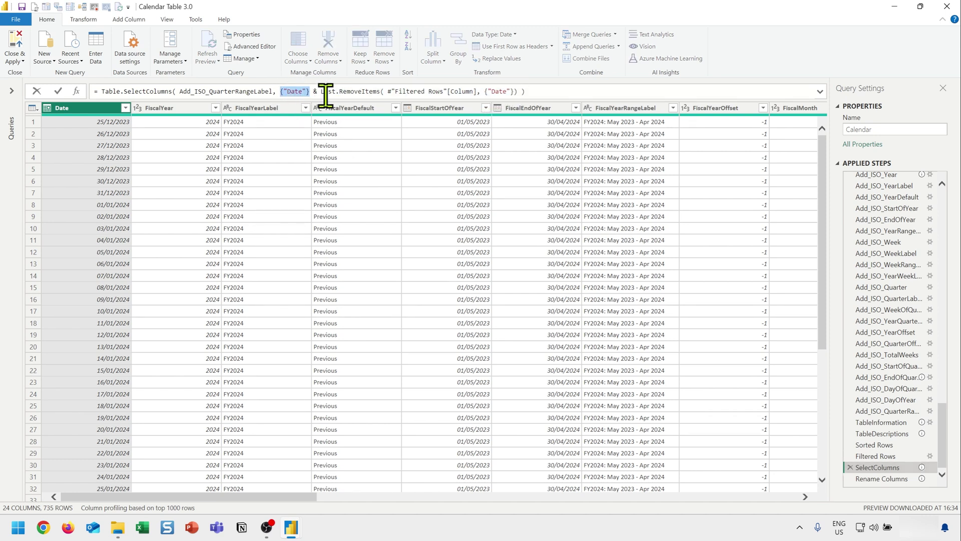
click(894, 467)
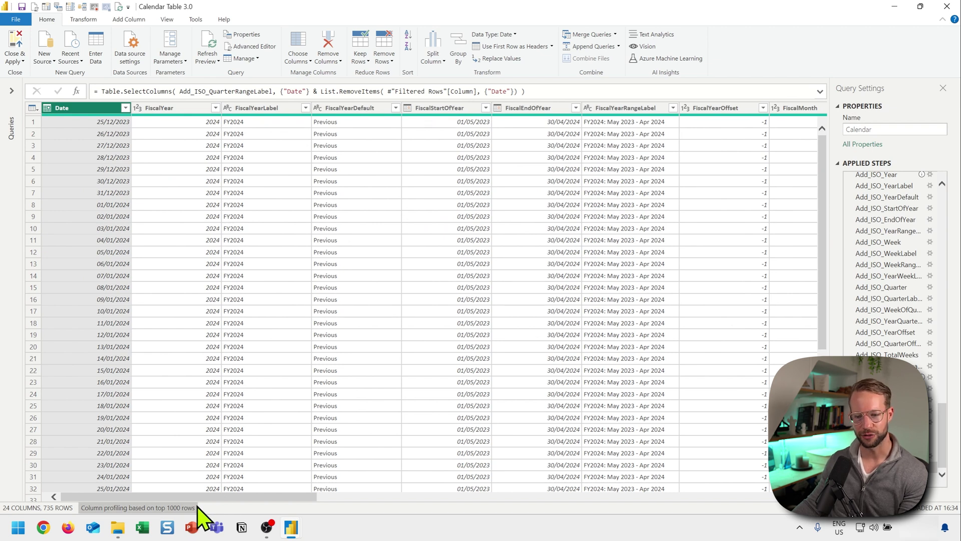
drag(193, 498, 846, 529)
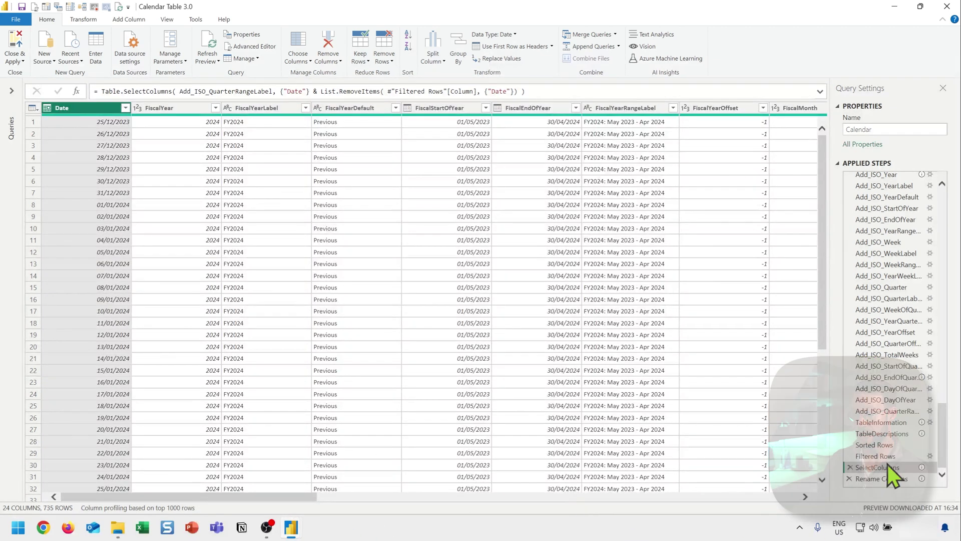
click(881, 456)
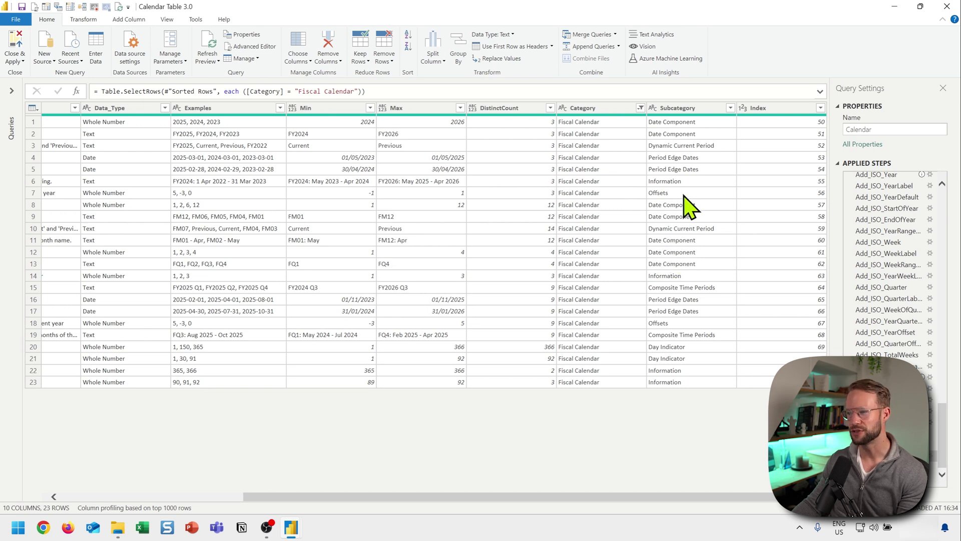
- Filter out the Offsets and Composite Time Periods subcategories, leaving the calendar with 20 columns
click(32, 193)
click(721, 108)
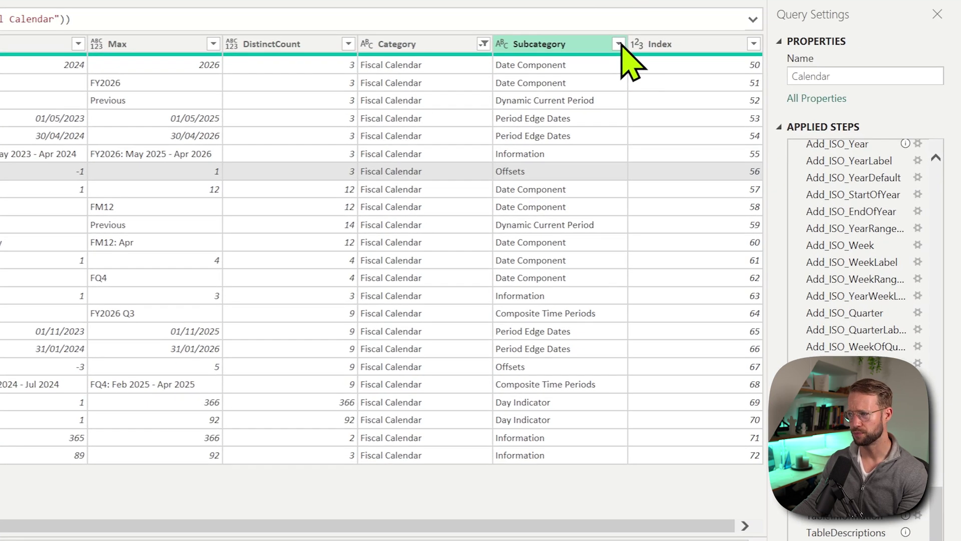
click(620, 44)
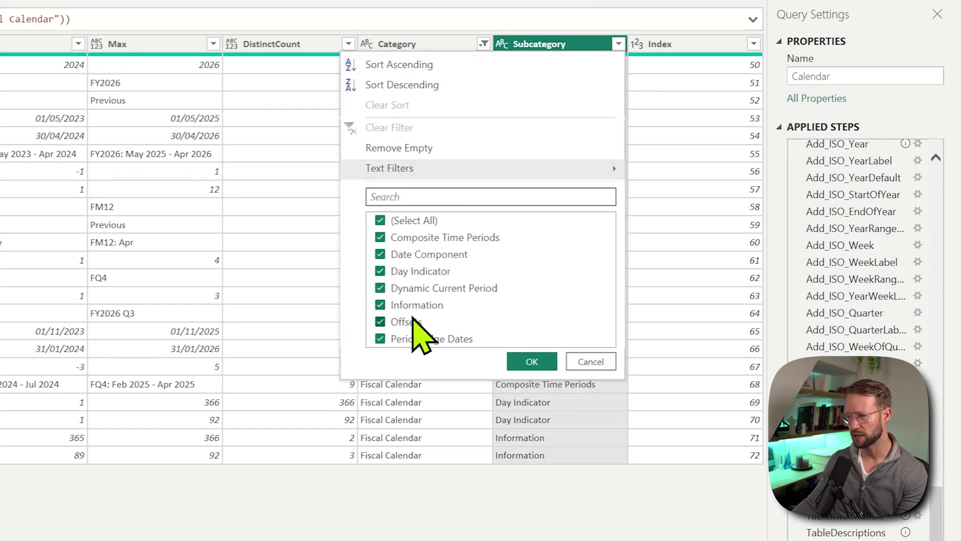
click(396, 322)
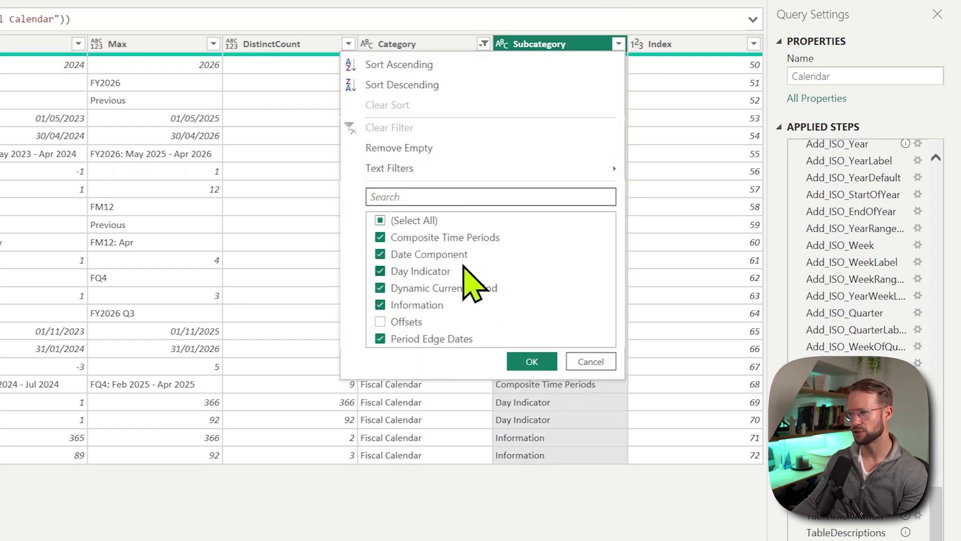
click(471, 237)
click(532, 365)
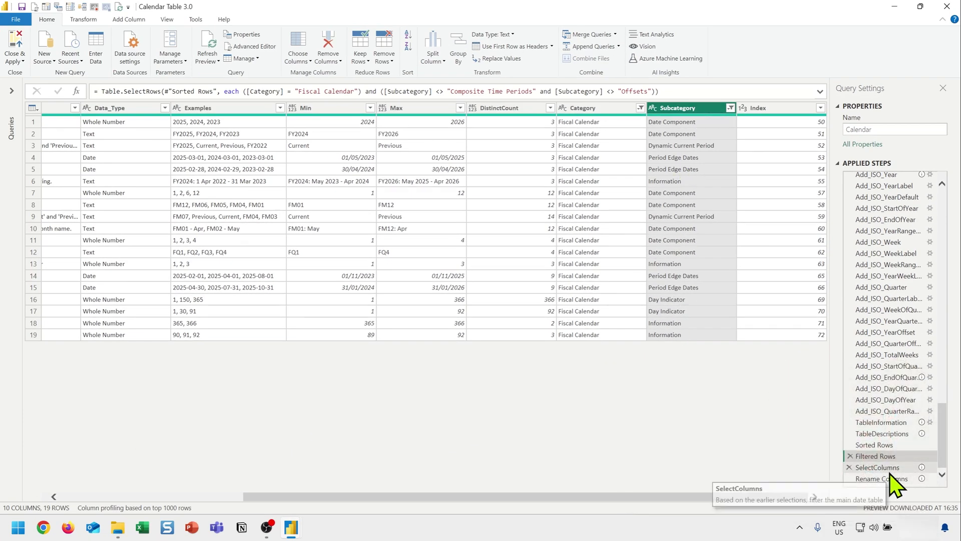
click(890, 469)
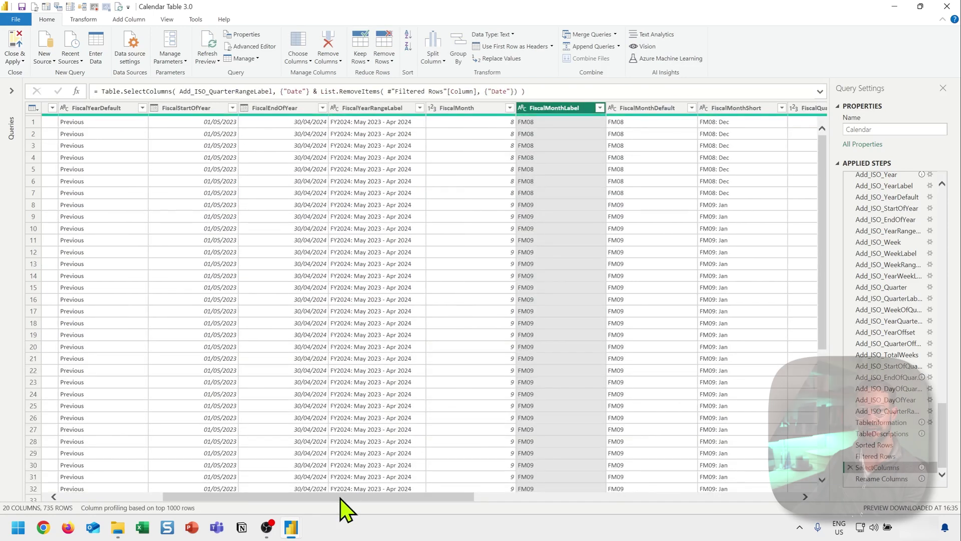